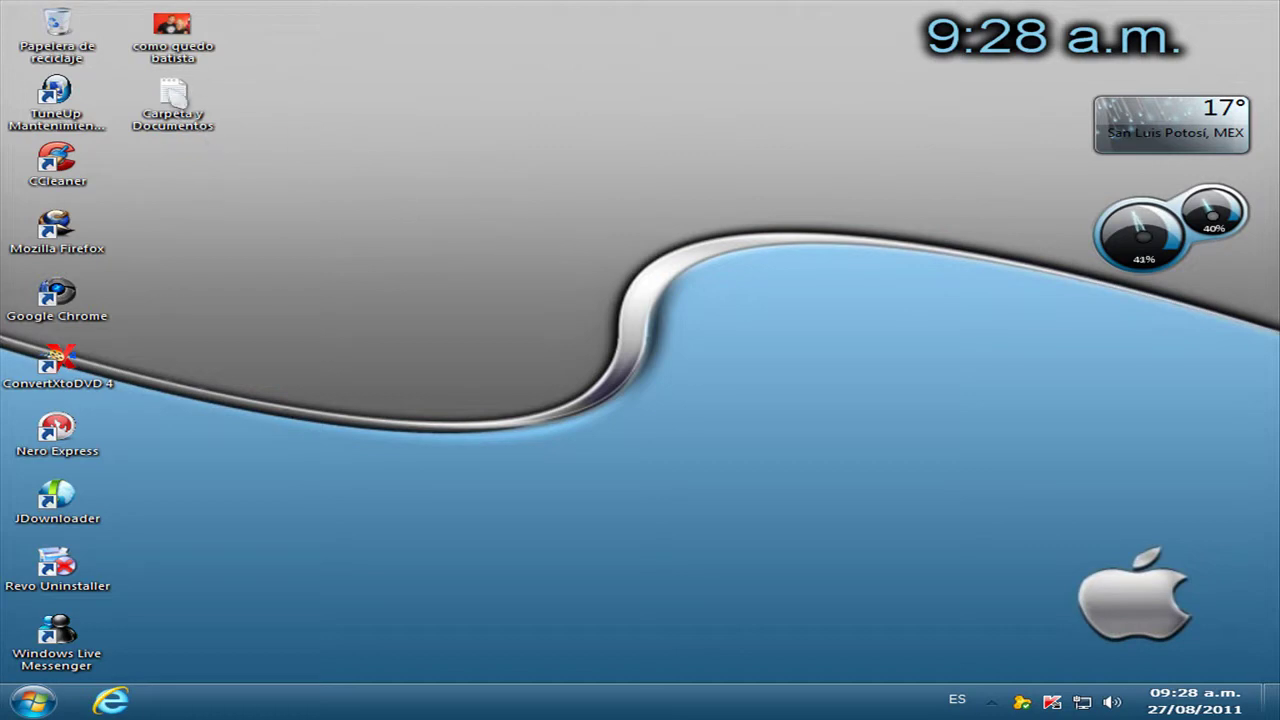
In Carpeta y Documentos, replace the default digits in the :UNLOCK %pass%== check with a custom password.
double_click(186, 112)
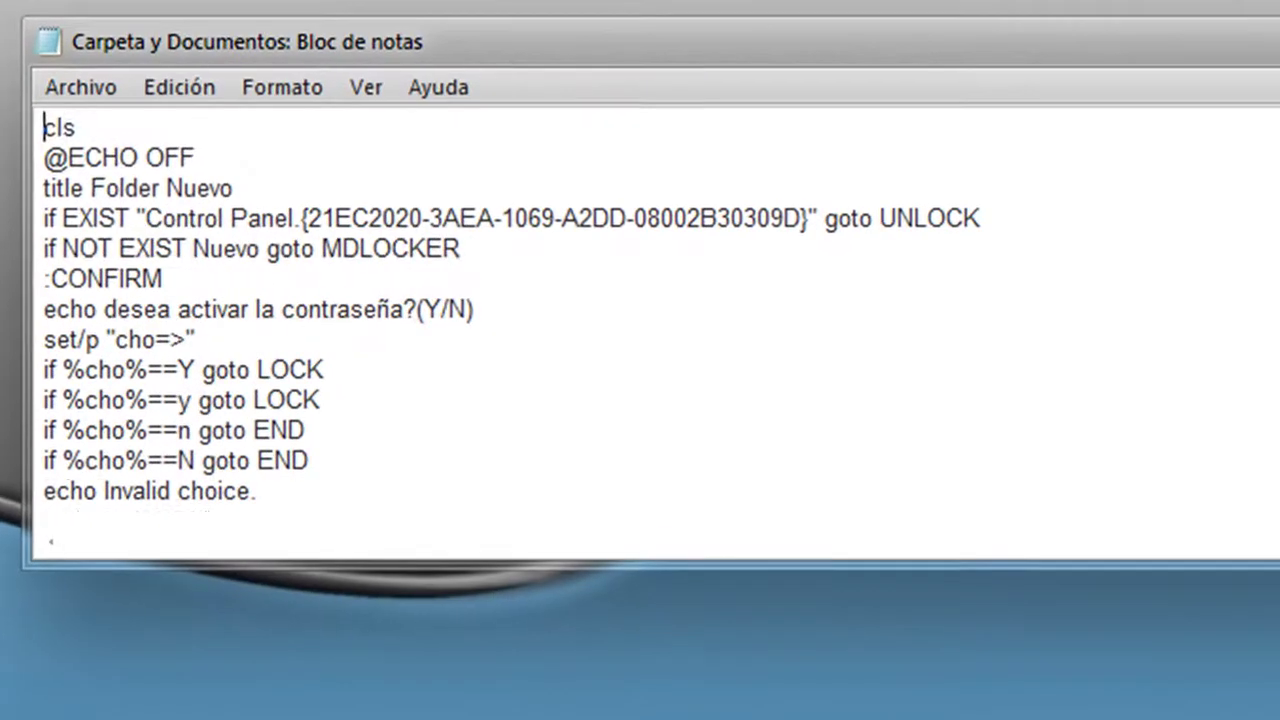
scroll(1114, 251, down, 1)
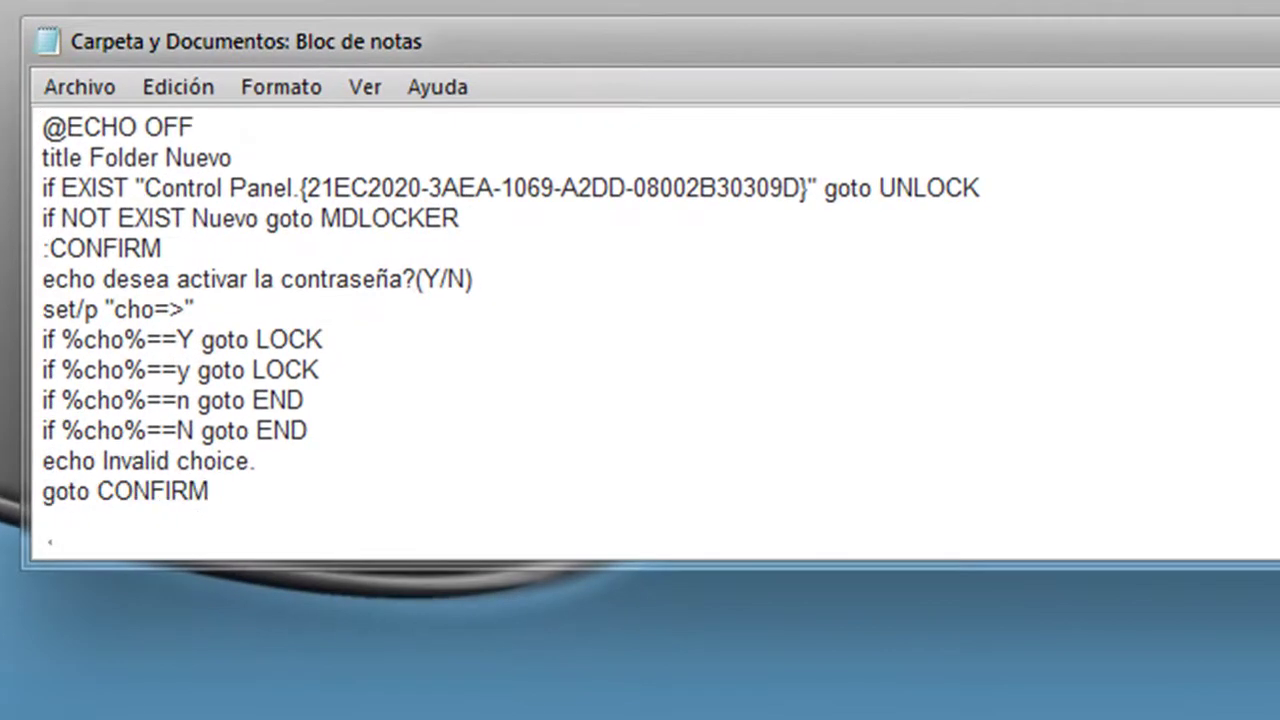
scroll(510, 310, down, 3)
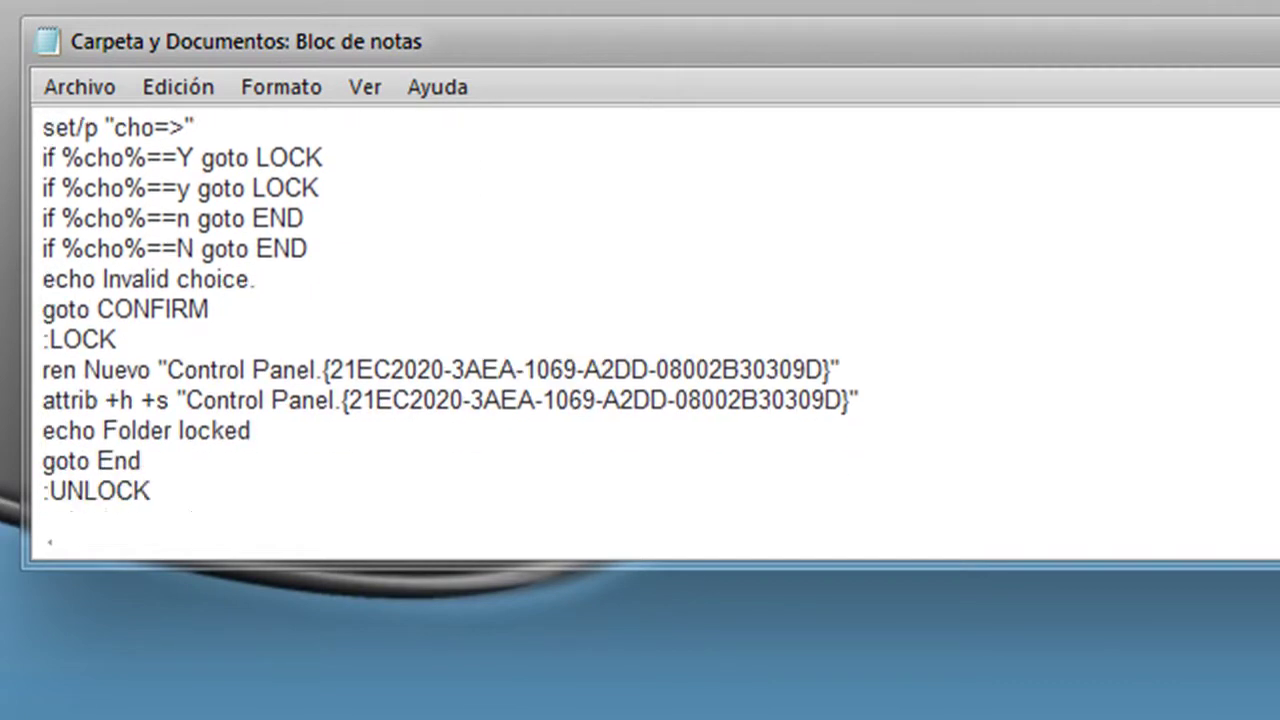
scroll(450, 310, down, 1)
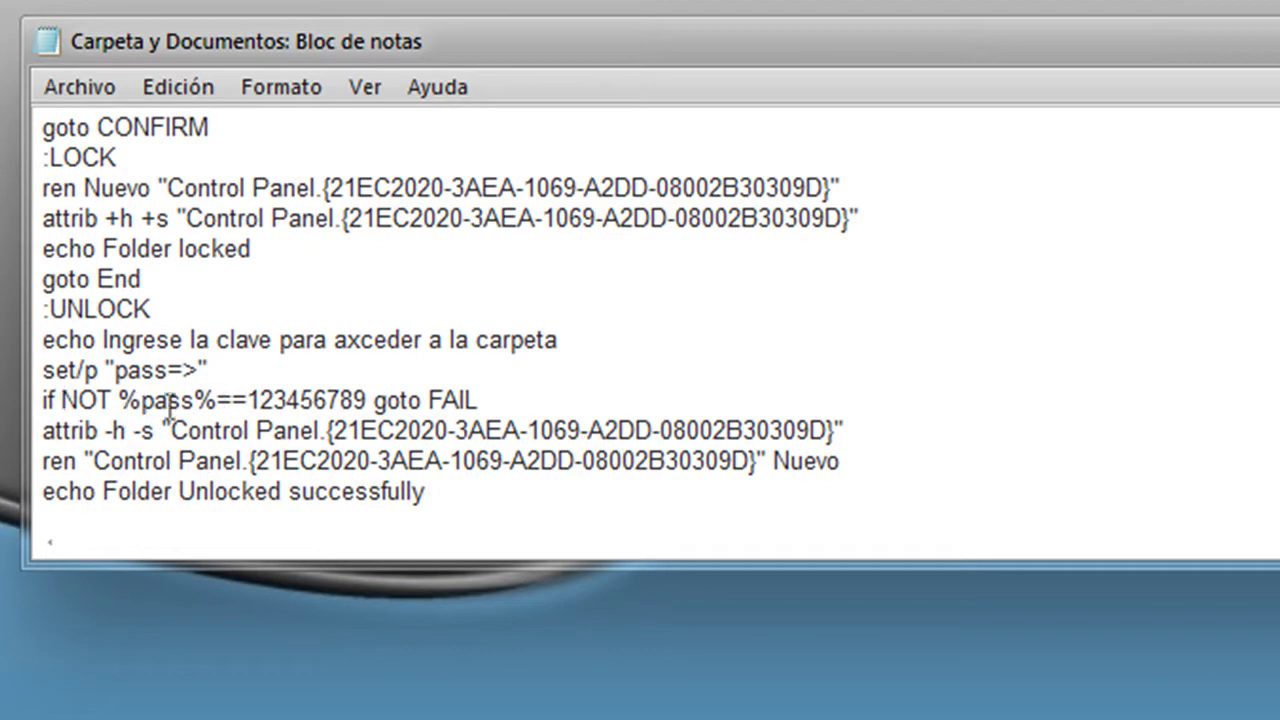
click(366, 400)
key(BackSpace)
key(BackSpace)
key(BackSpace)
key(BackSpace)
key(BackSpace)
key(BackSpace)
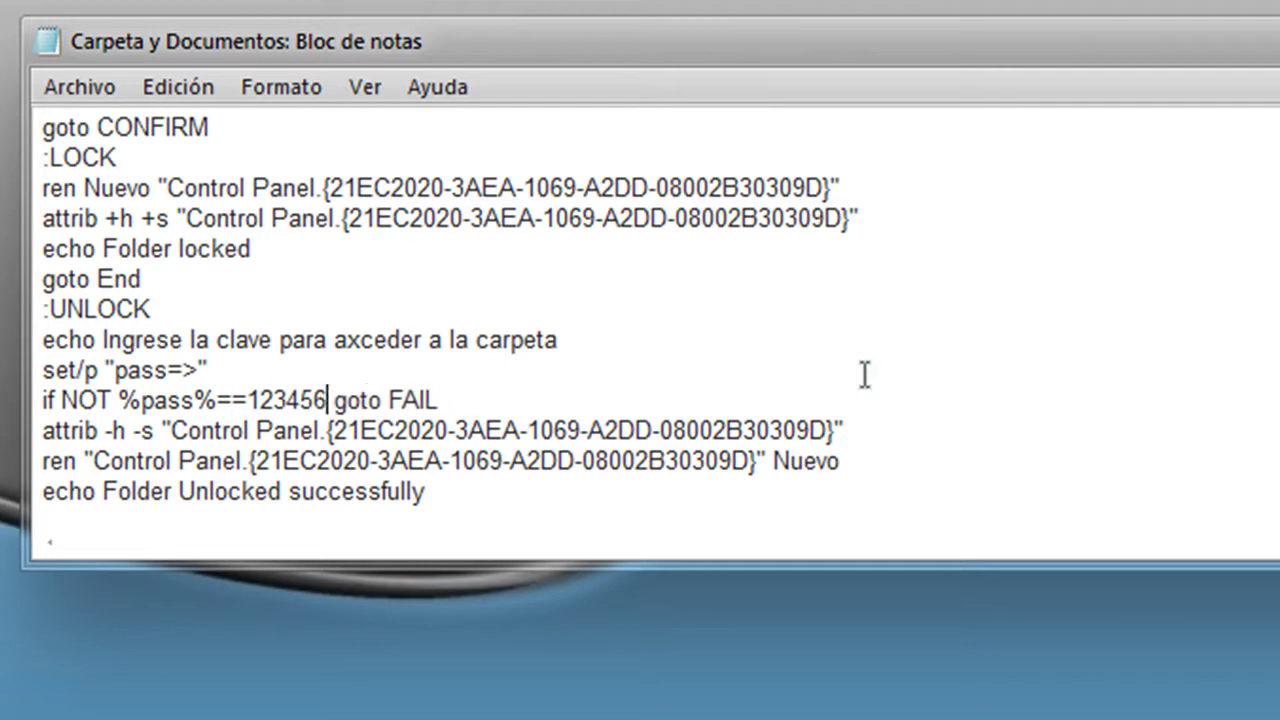
key(BackSpace)
key(BackSpace)
key(BackSpace)
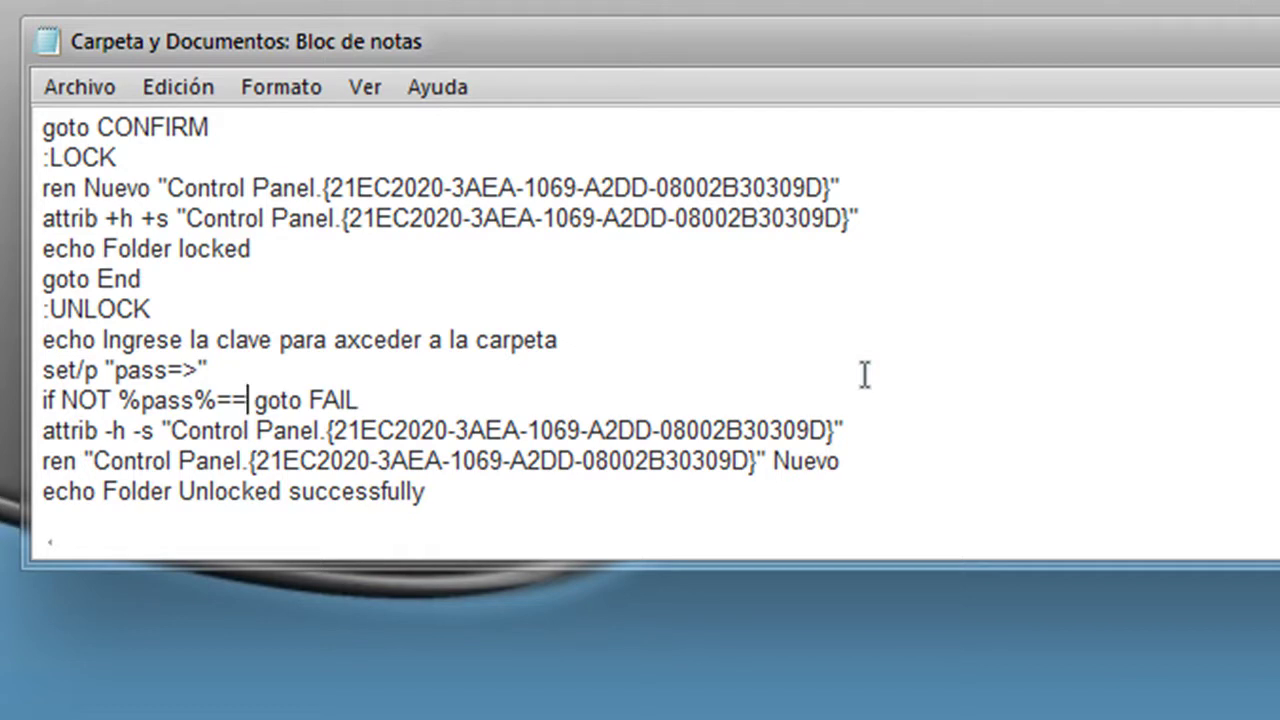
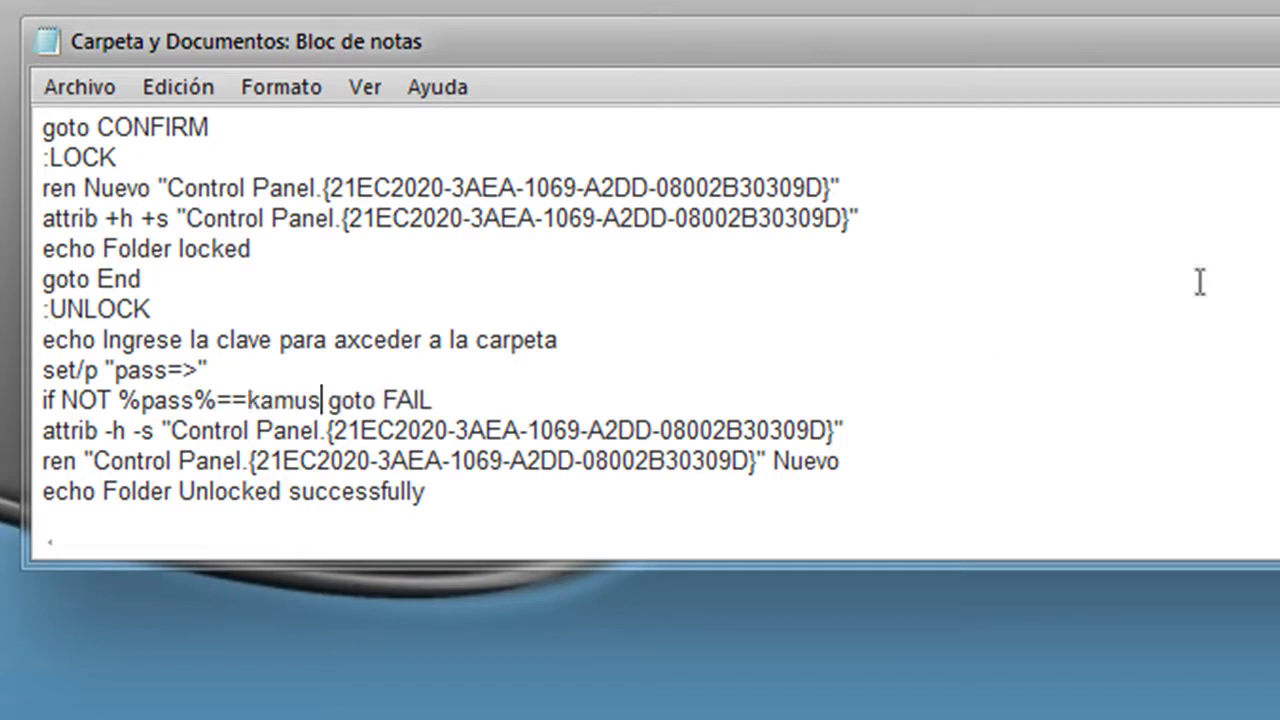
Save the script to the desktop with Save As, appending .bat to make Carpeta y Documentos.bat.
click(100, 92)
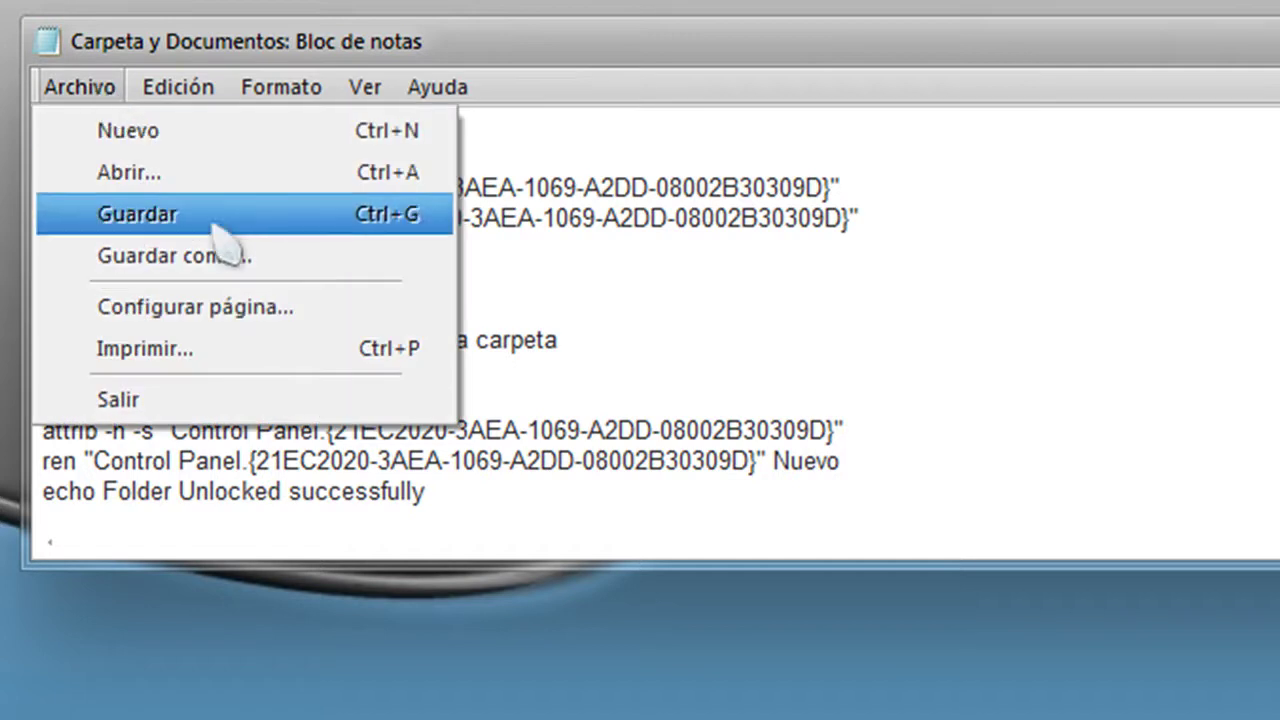
click(222, 260)
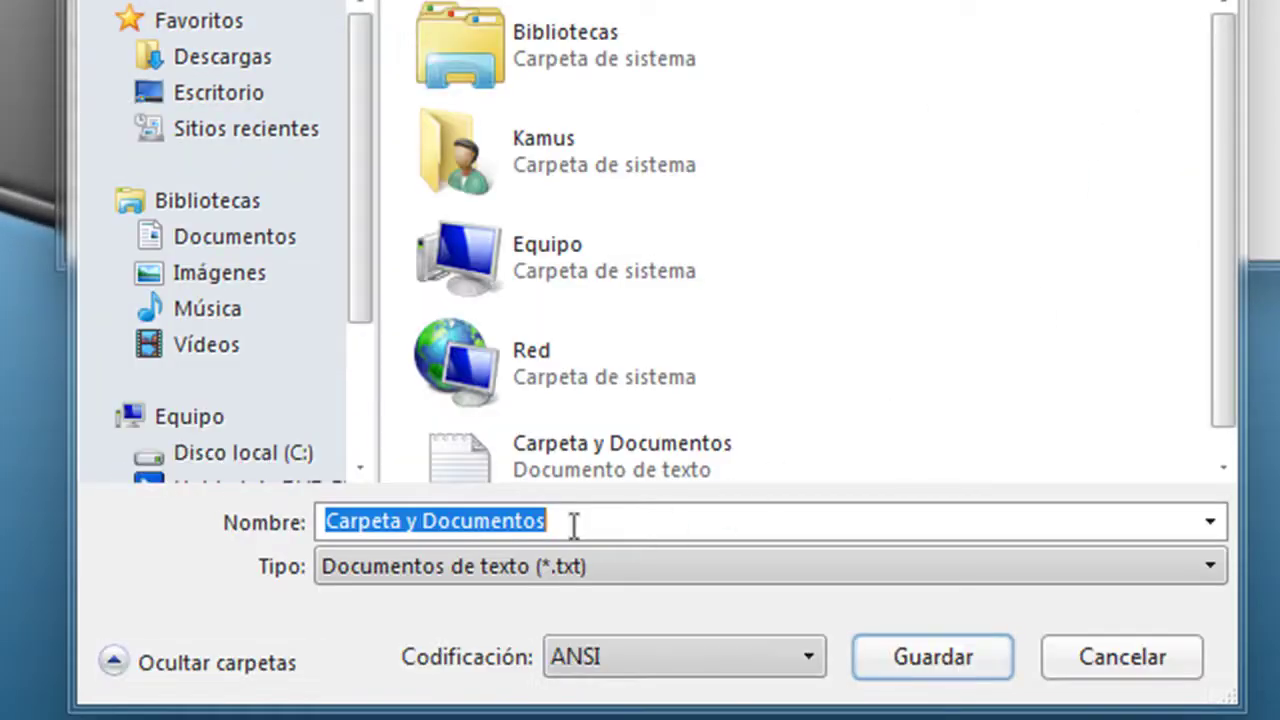
click(580, 523)
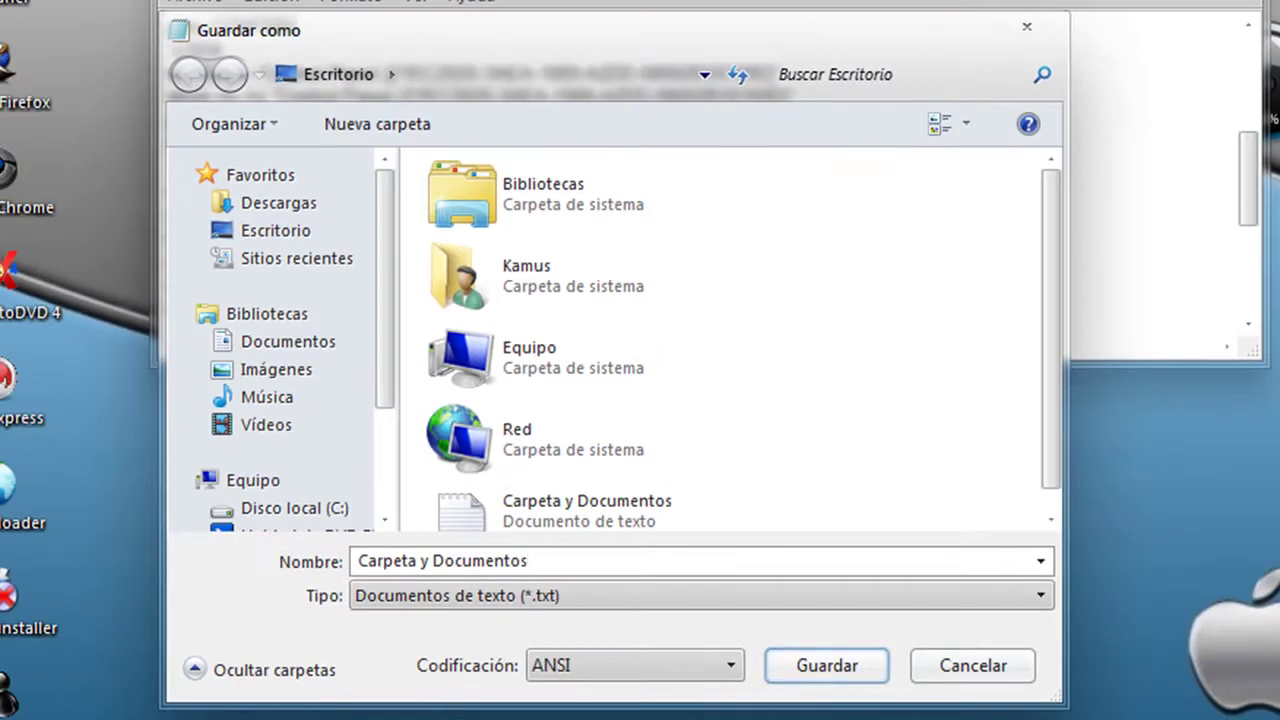
text(.bat)
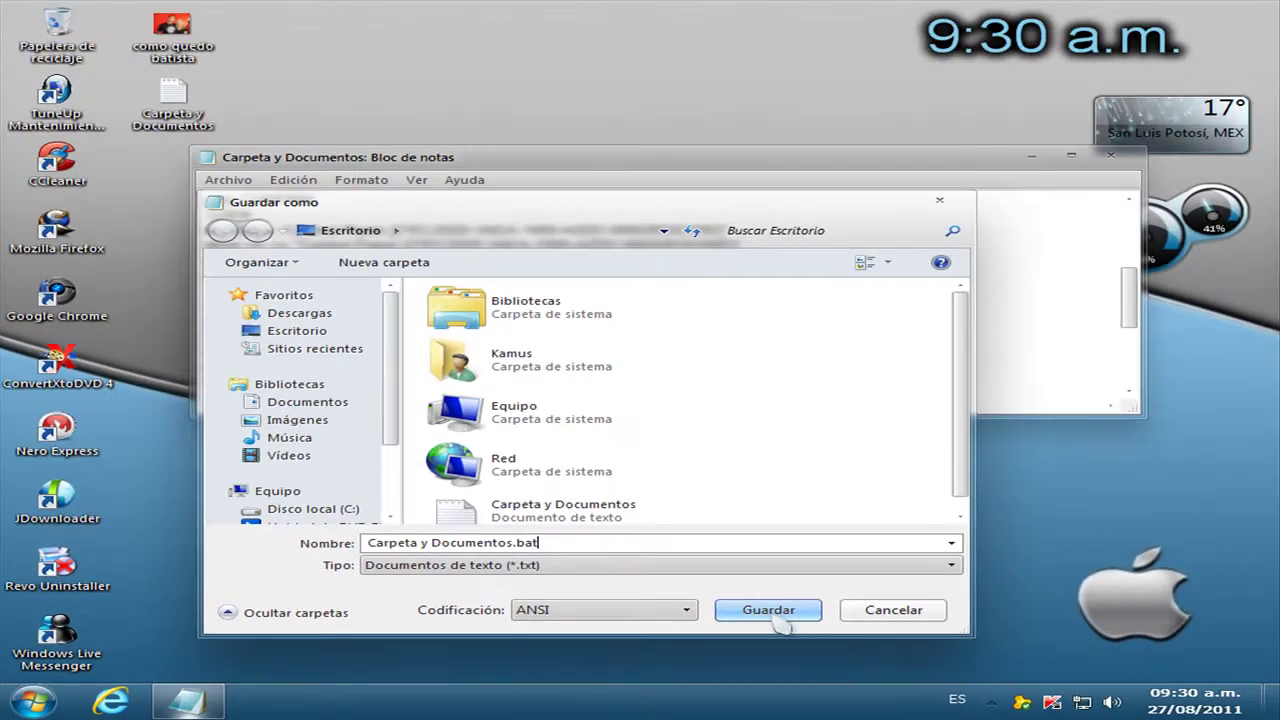
click(779, 621)
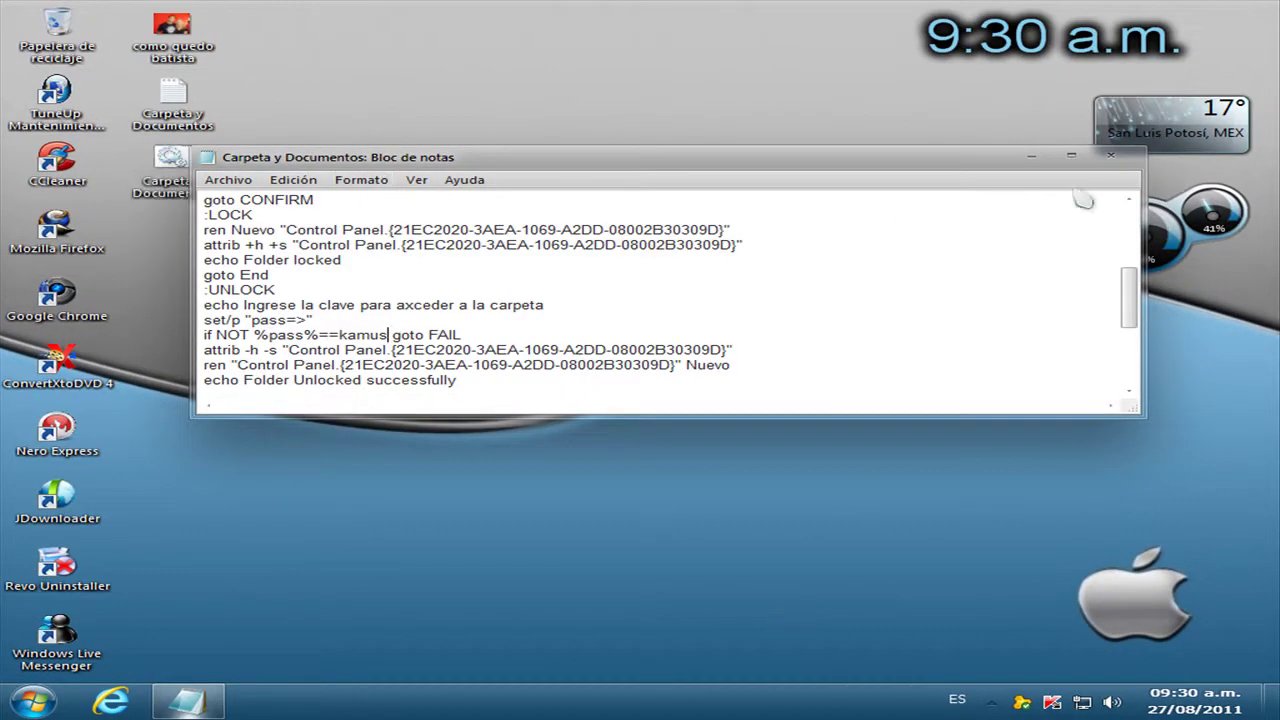
Close the Notepad window holding the edited script.
click(1111, 155)
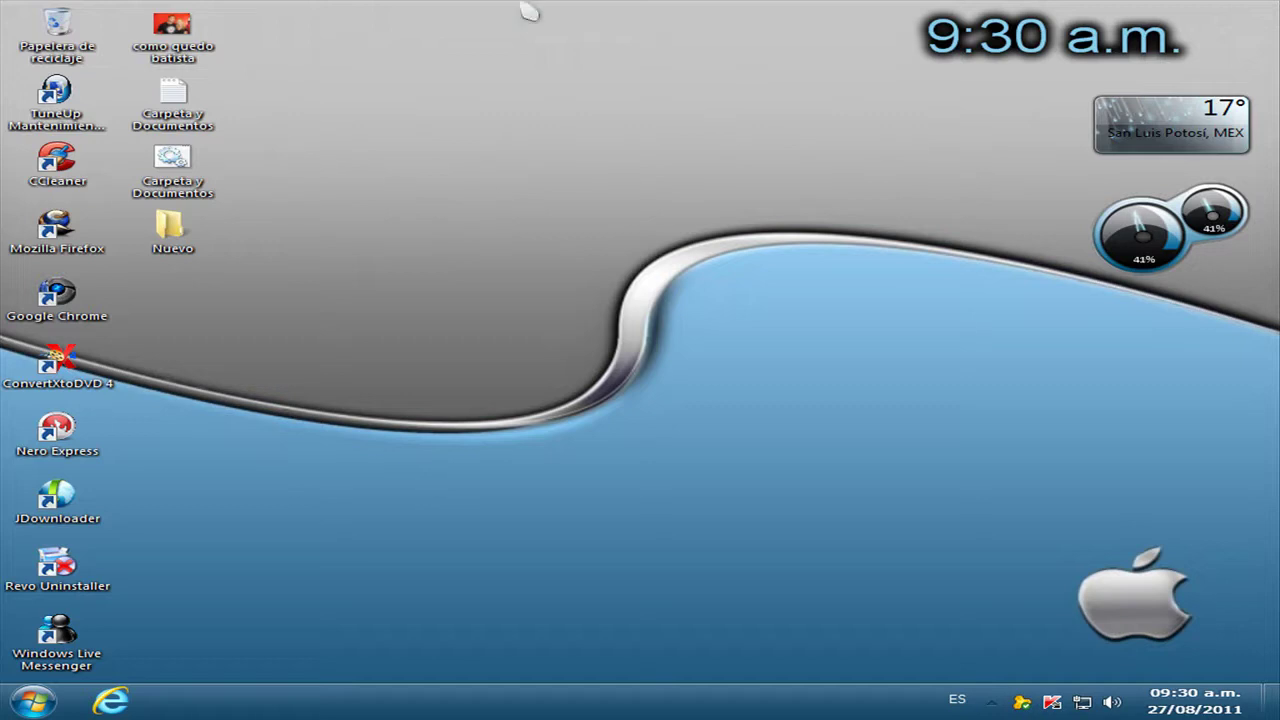
Preview the como quedo batista photo, then move it into the Nuevo folder.
double_click(186, 34)
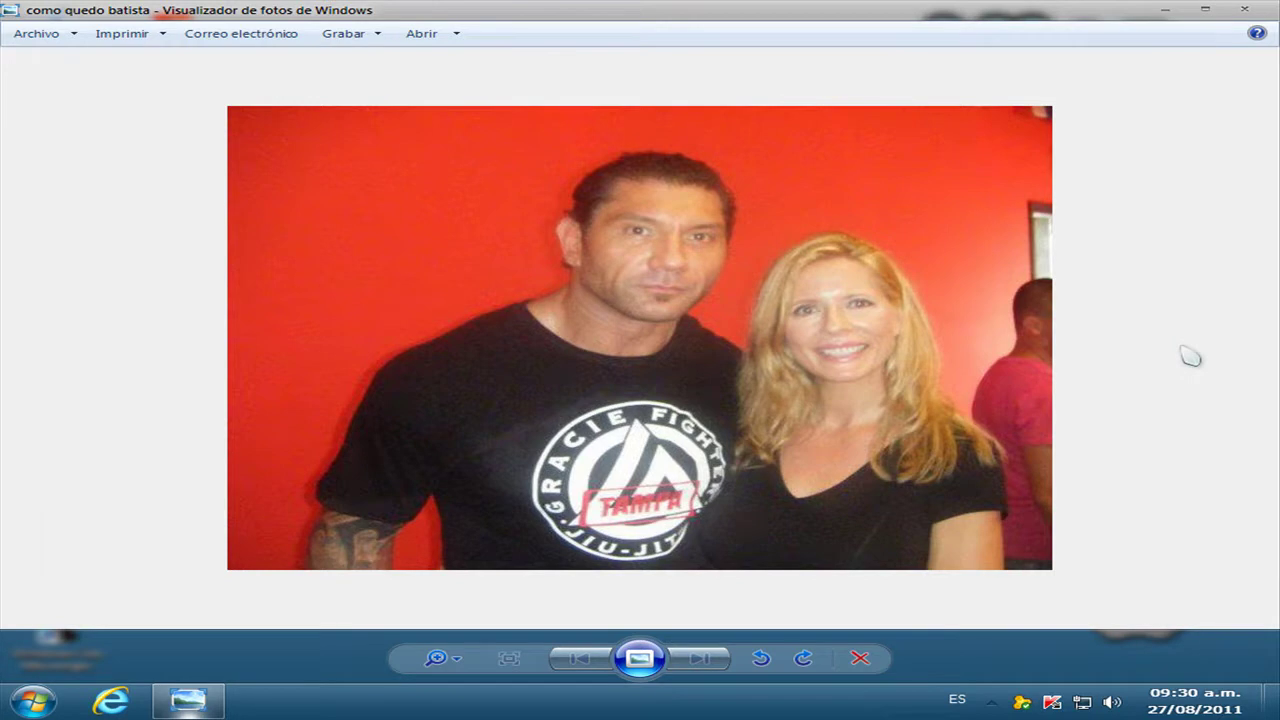
scroll(1190, 357, up, 1)
scroll(1190, 357, down, 1)
click(1244, 10)
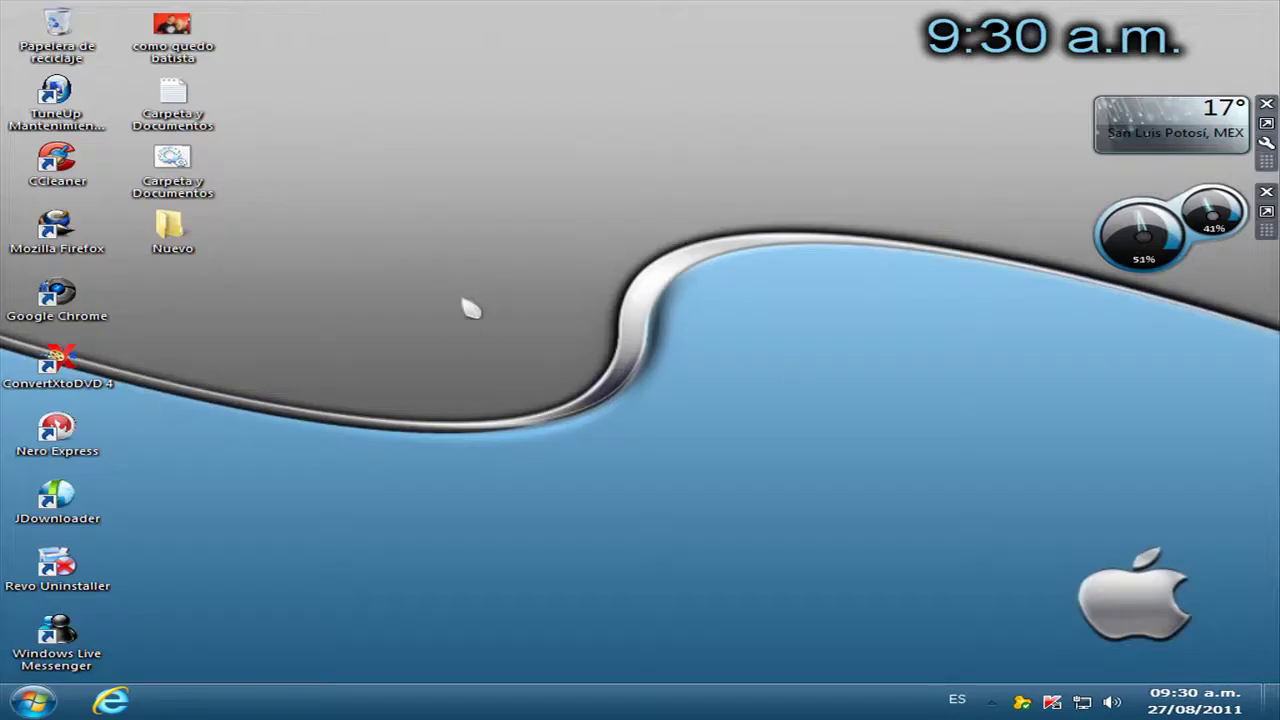
drag(185, 28, 190, 238)
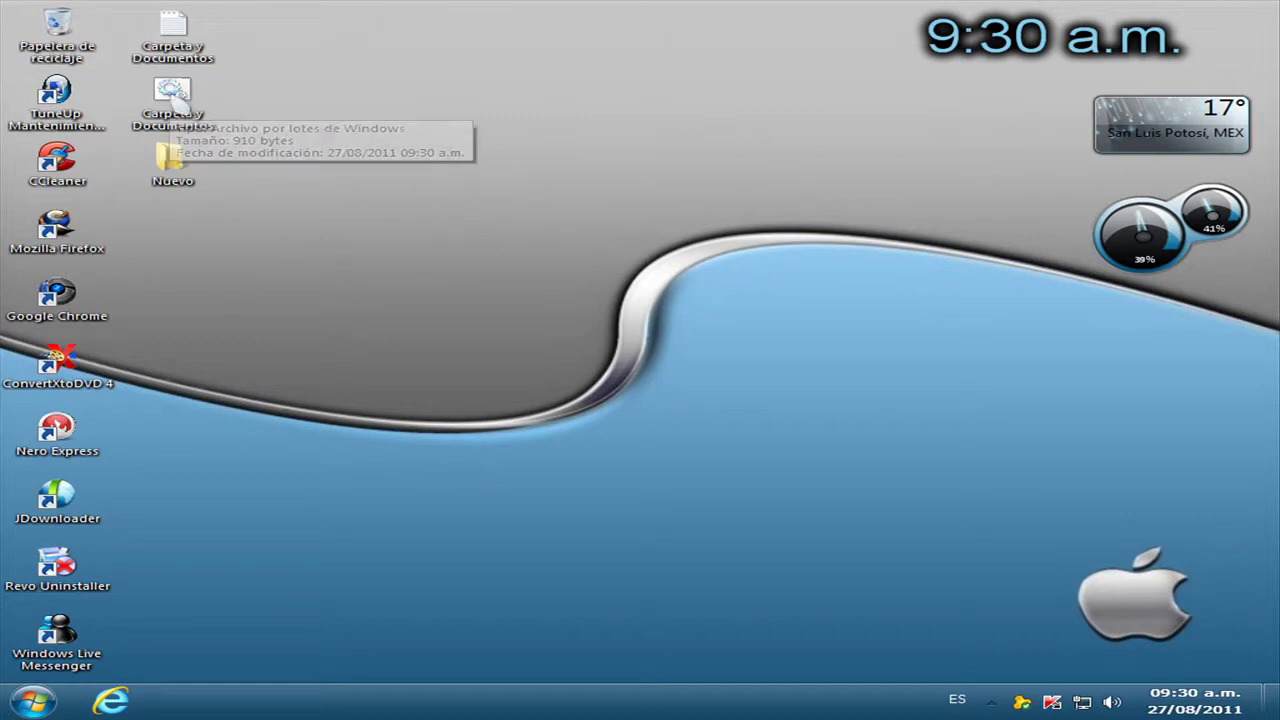
Run Carpeta y Documentos.bat and confirm the lock prompt to hide Nuevo.
double_click(172, 92)
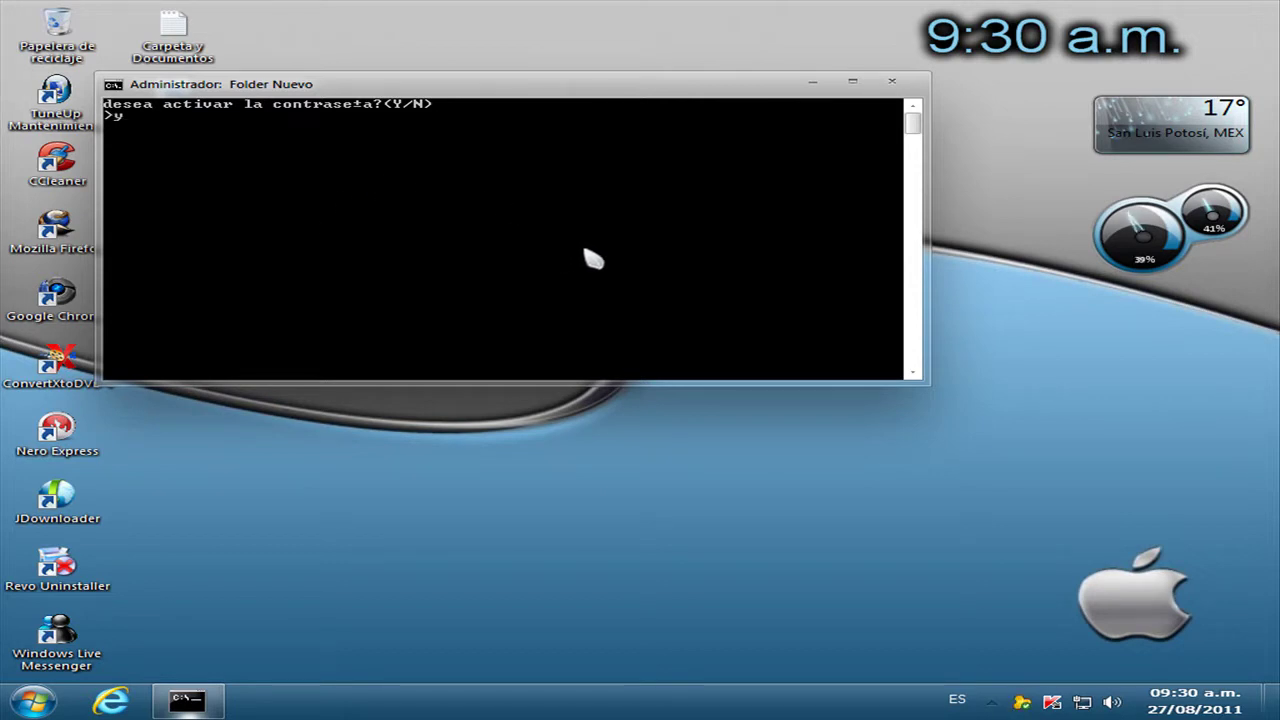
key(Return)
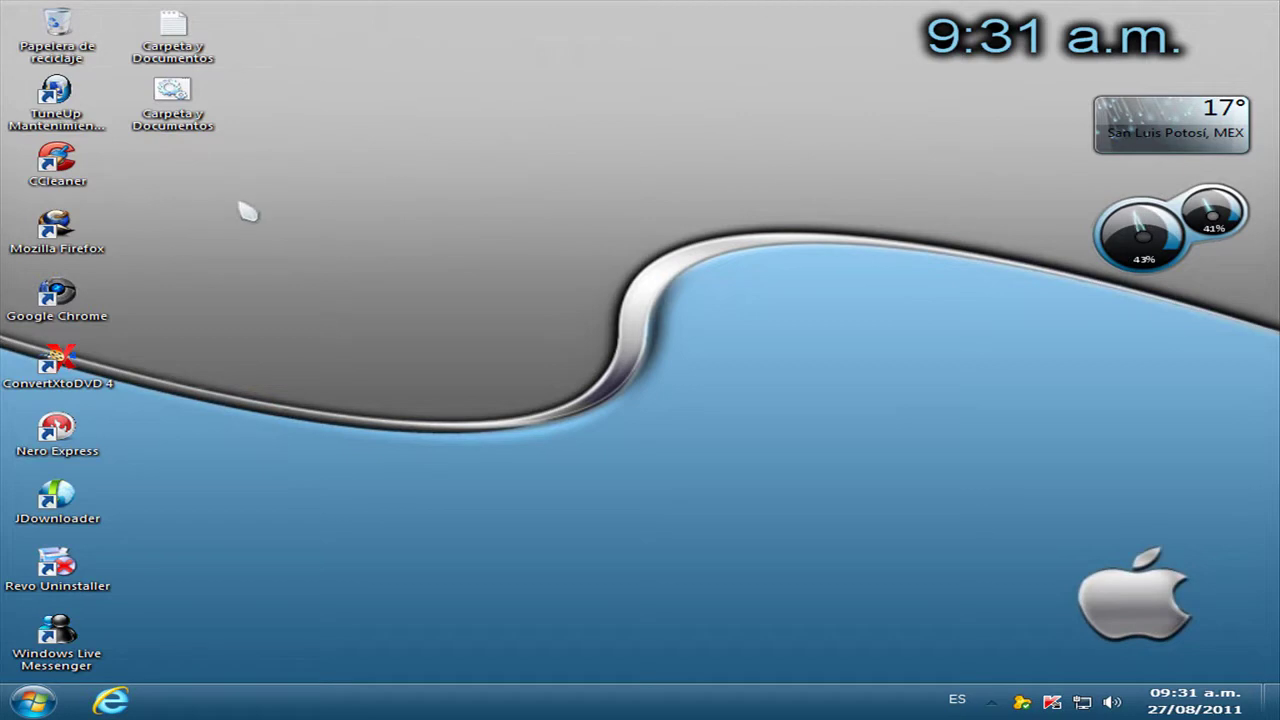
Run the batch file again and enter the custom folder password to unlock Nuevo.
drag(272, 157, 172, 460)
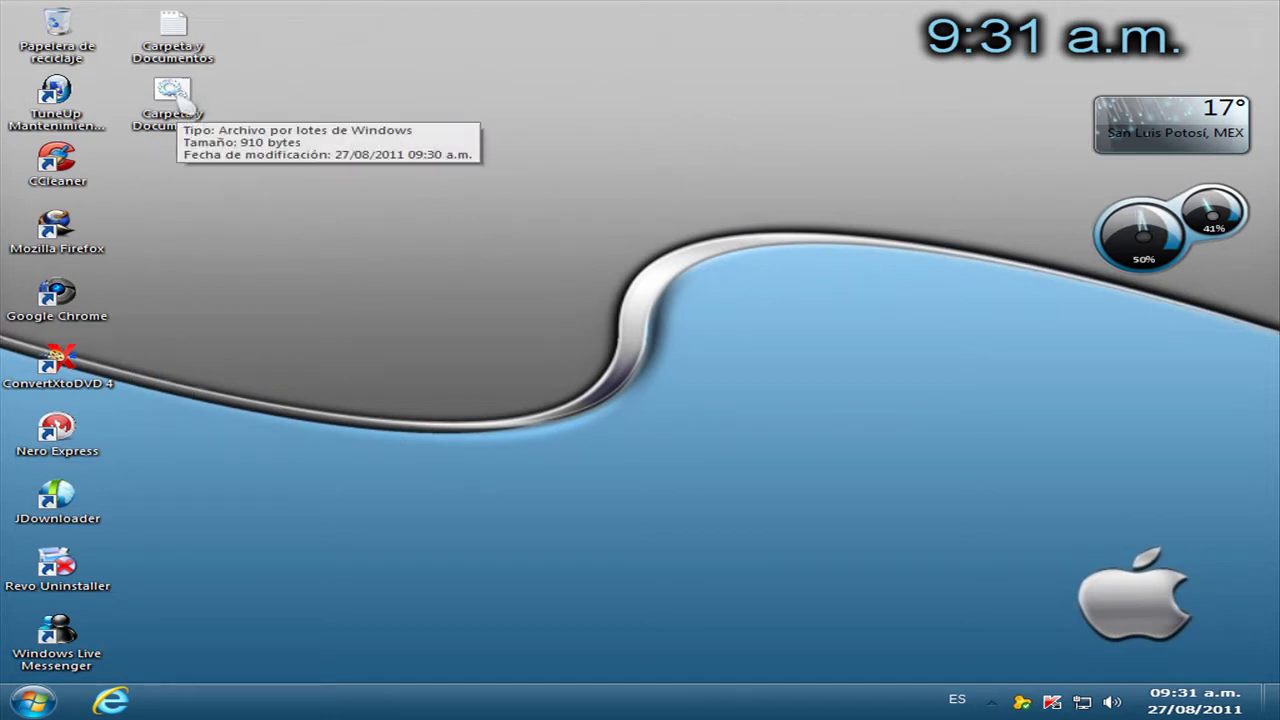
double_click(186, 100)
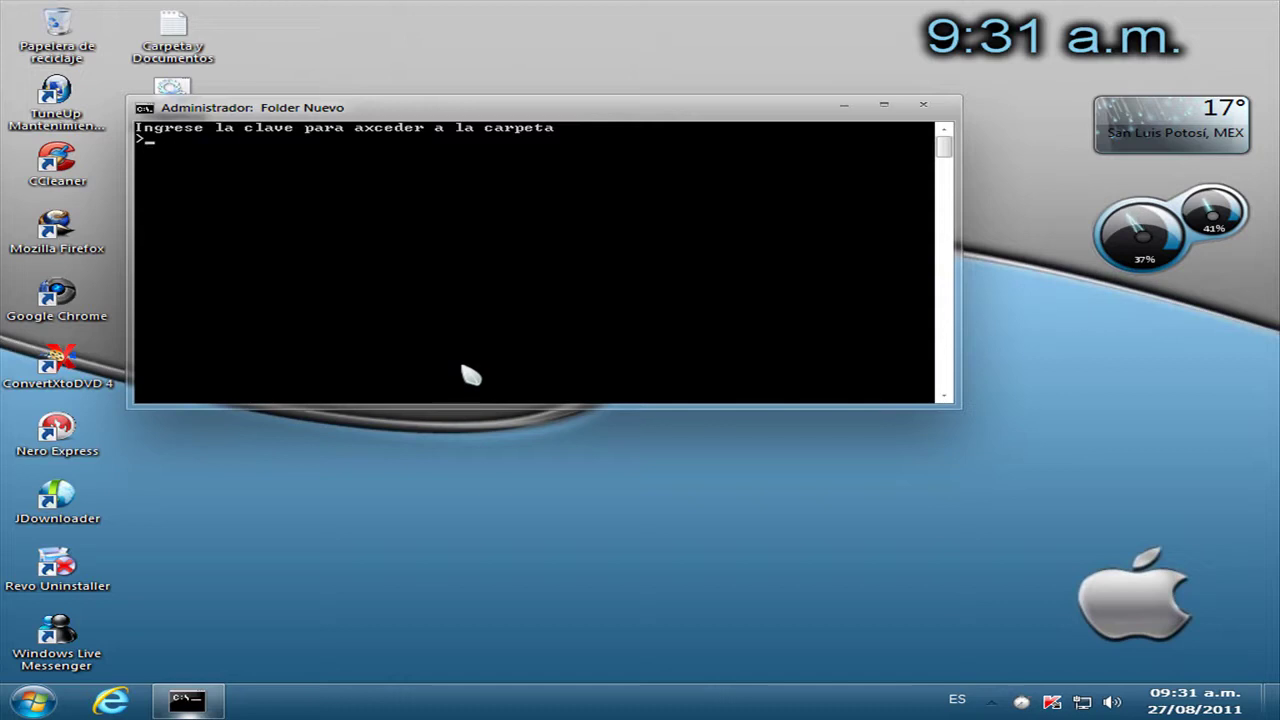
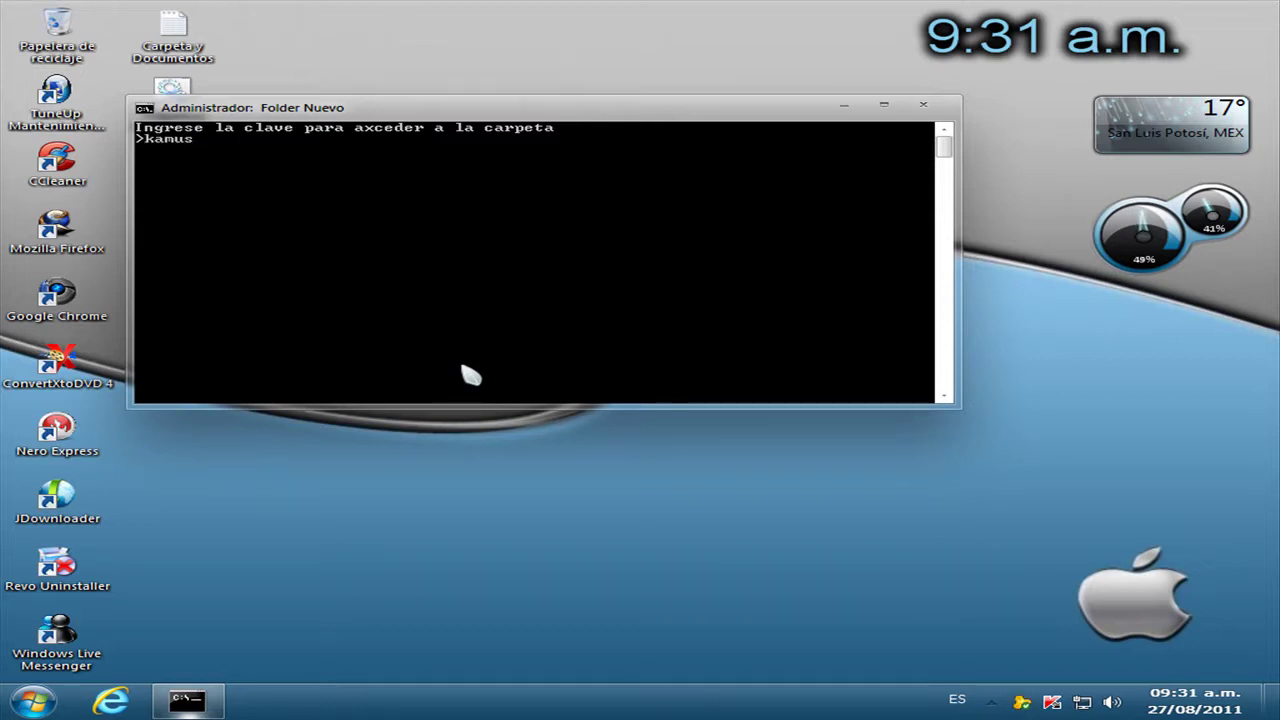
key(Return)
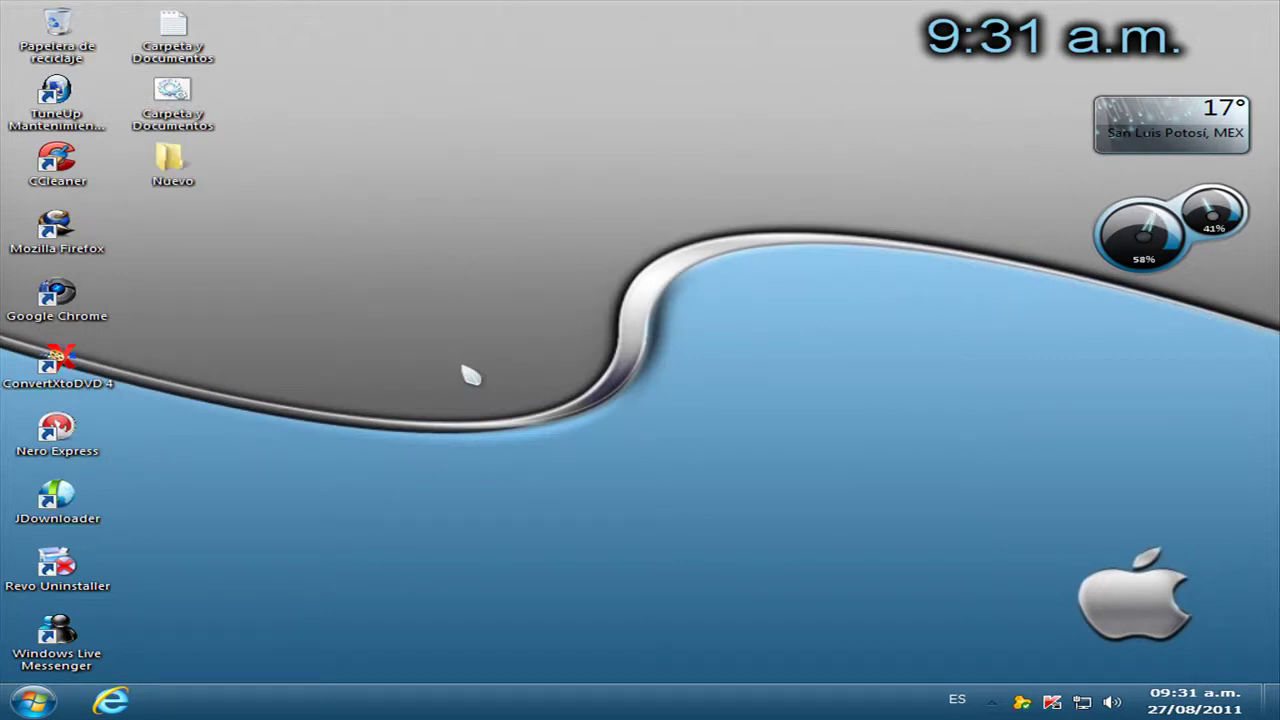
double_click(171, 162)
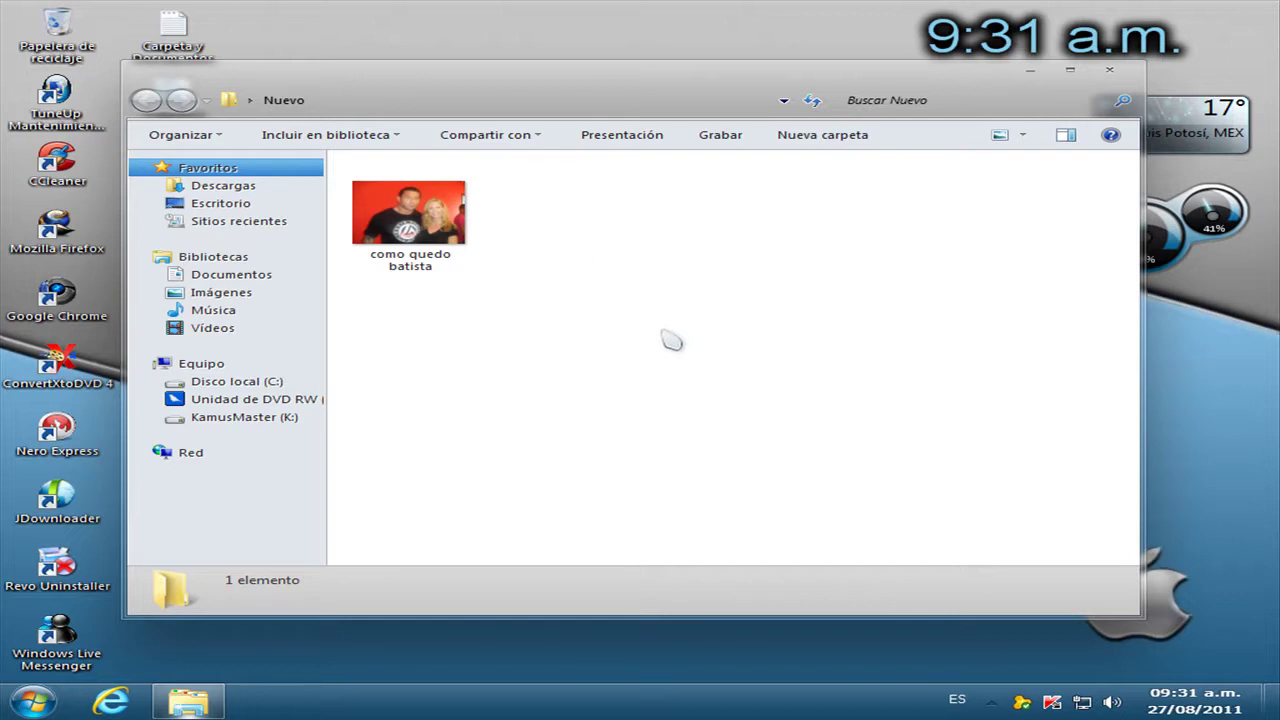
right_click(646, 312)
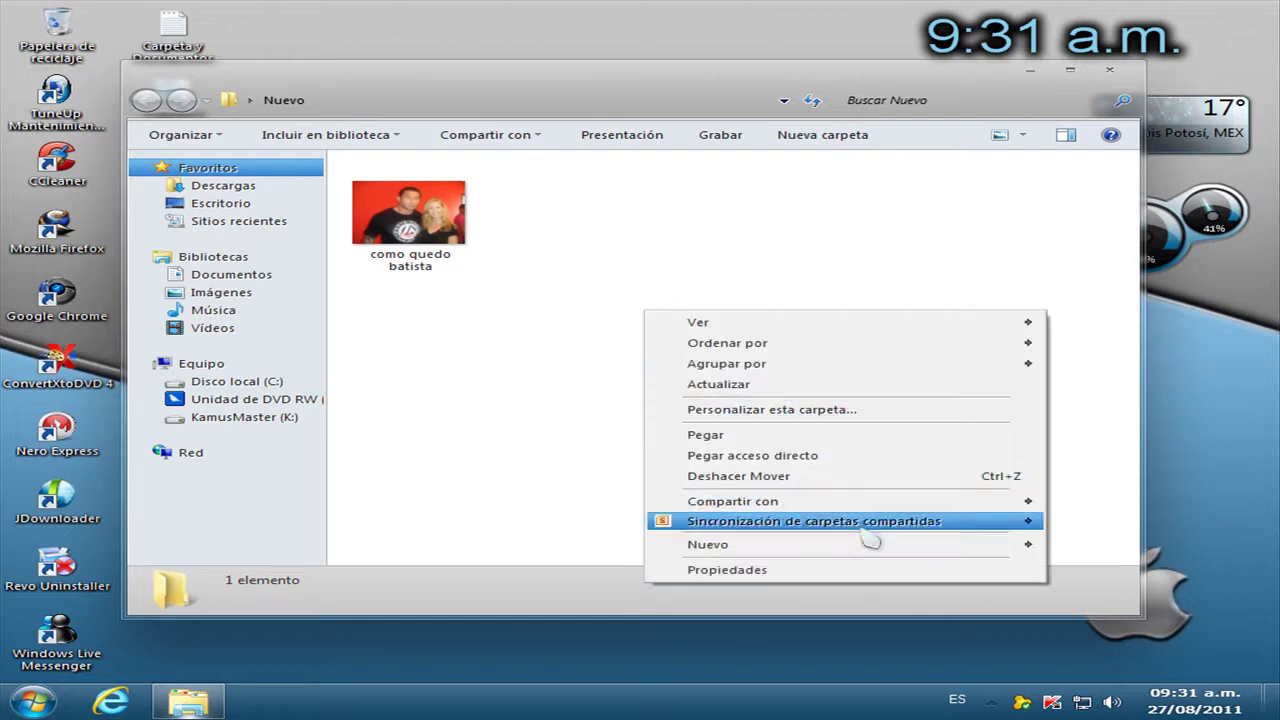
mouse_move(880, 550)
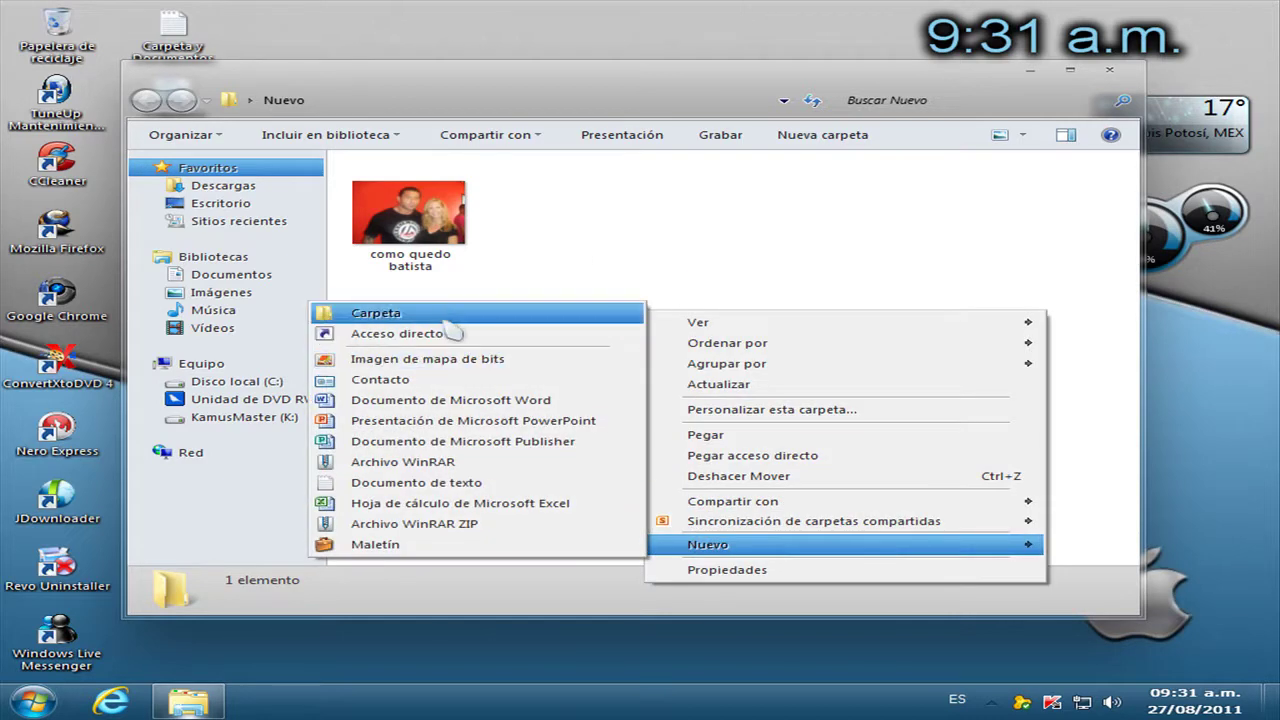
click(838, 252)
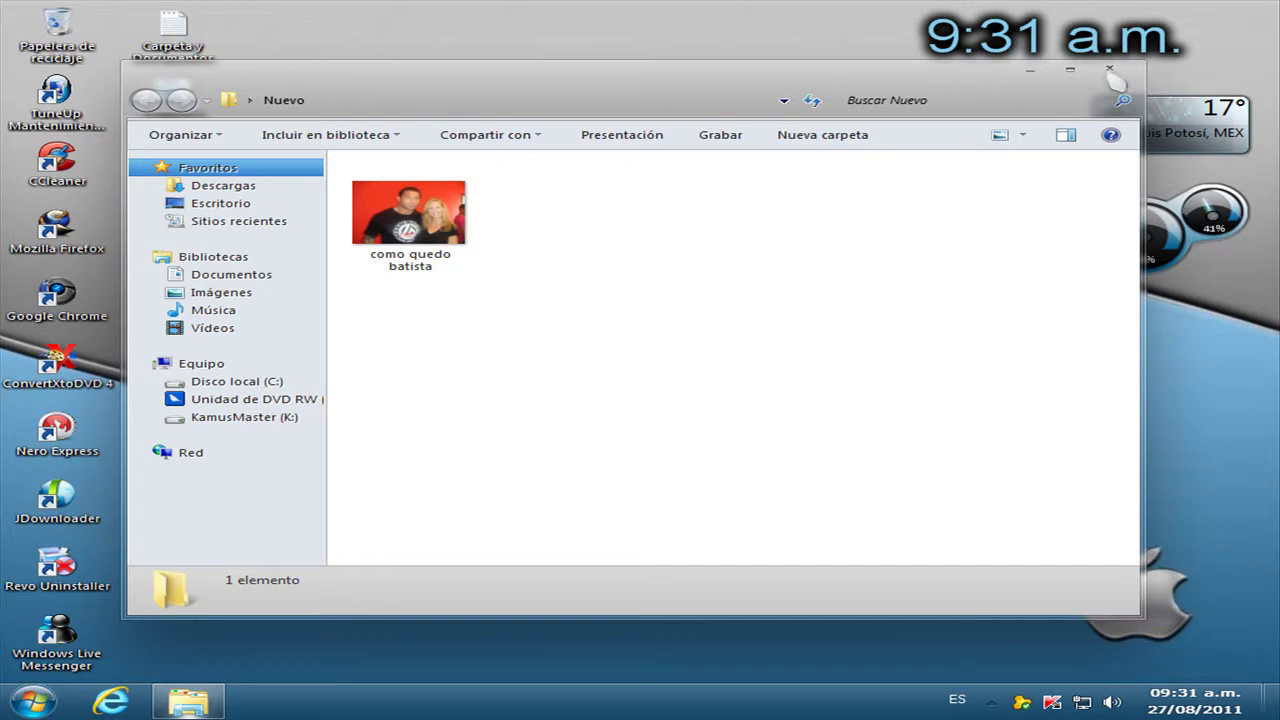
click(1109, 70)
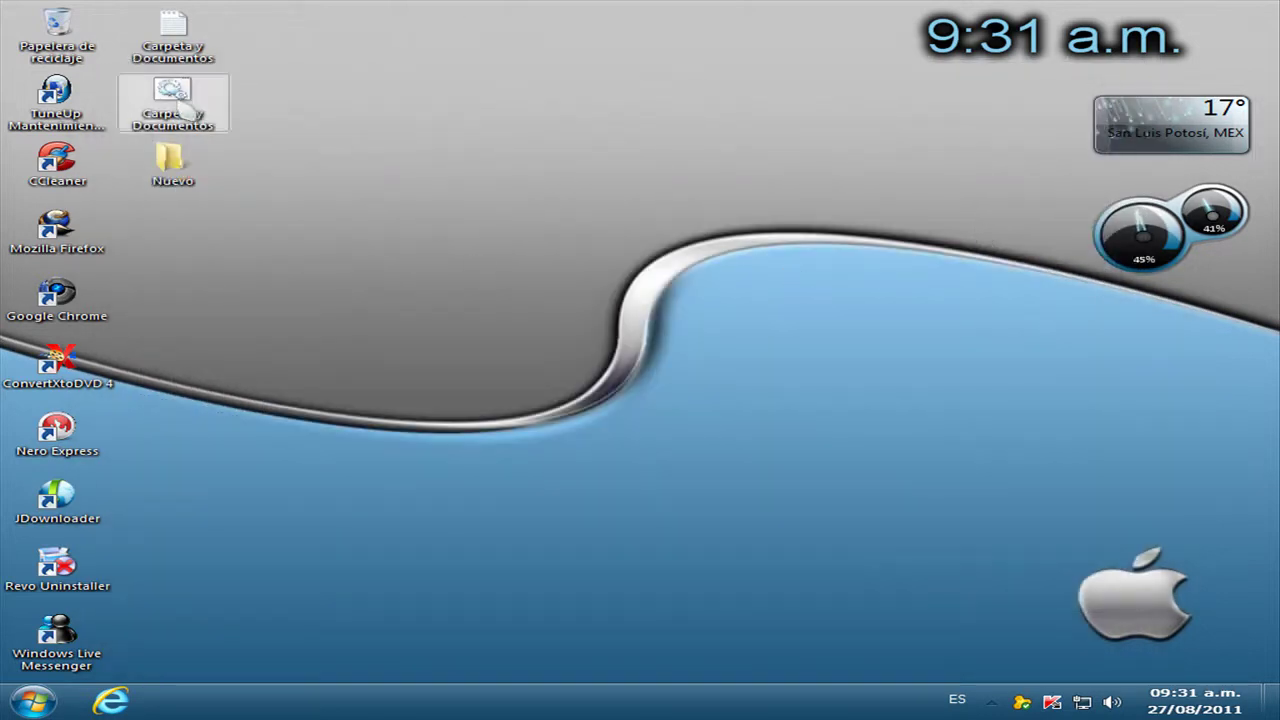
Run the batch file once more and answer y to relock Nuevo.
double_click(183, 112)
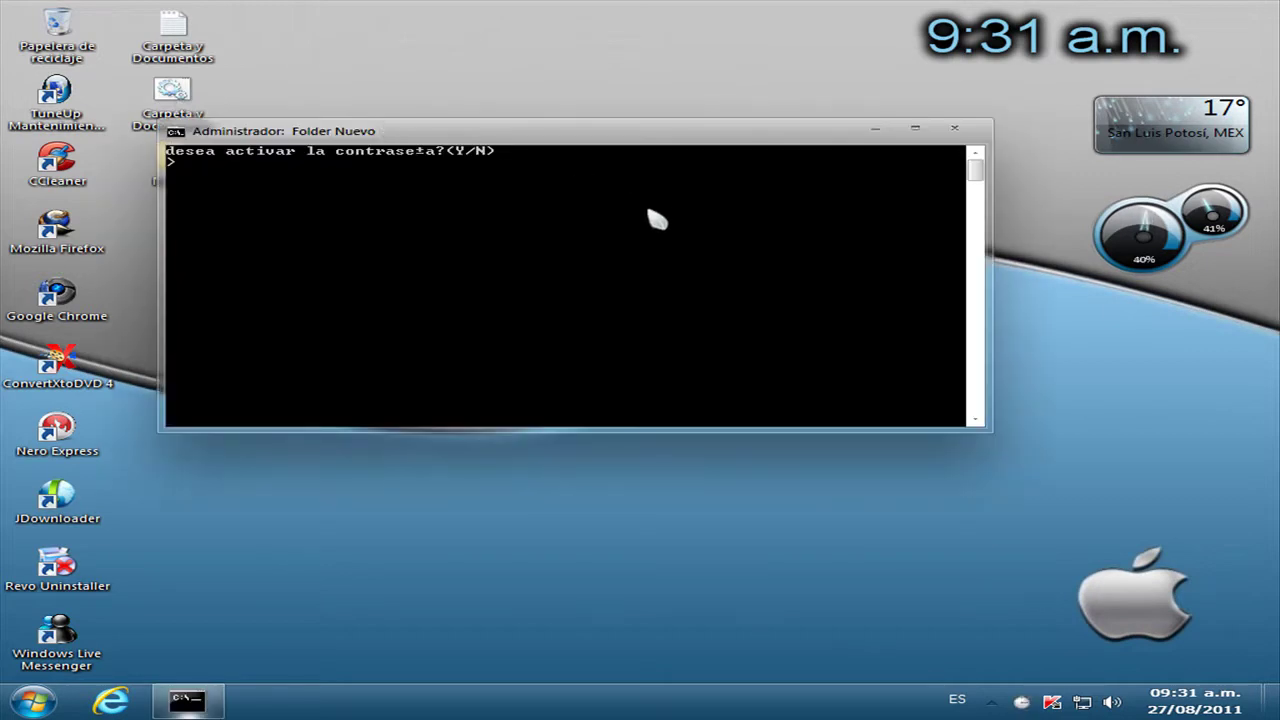
text(y)
key(Return)
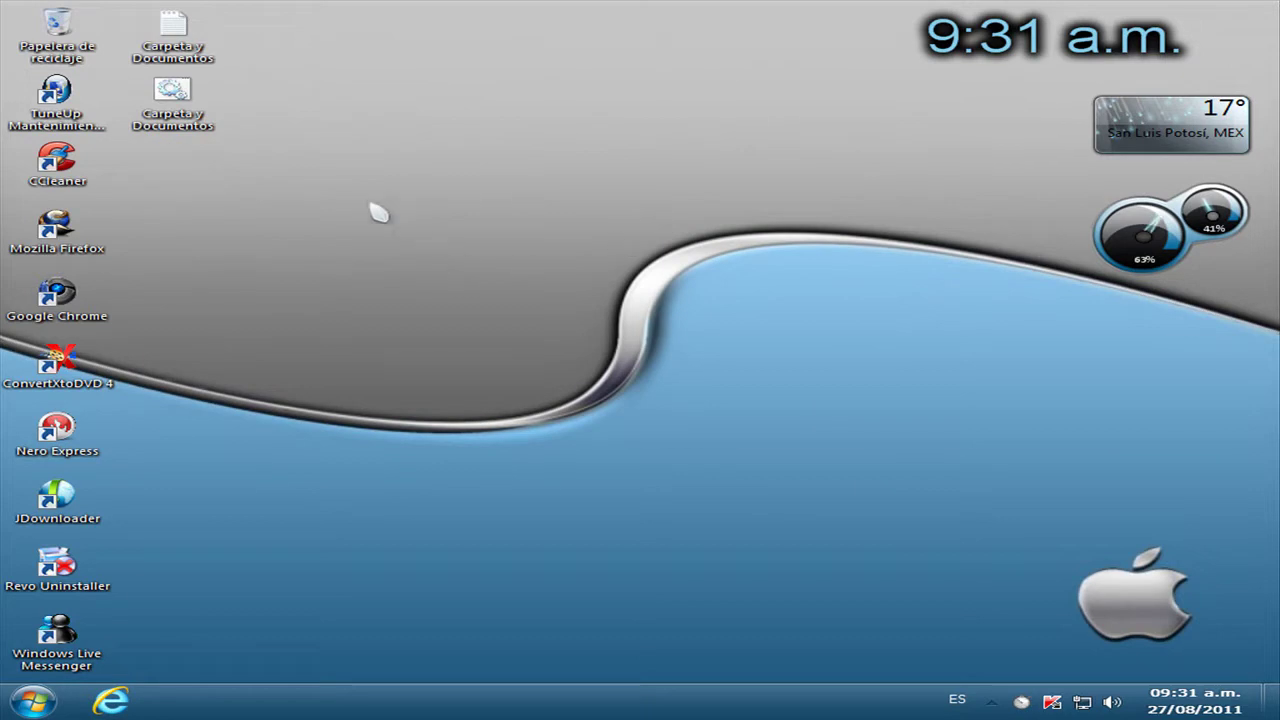